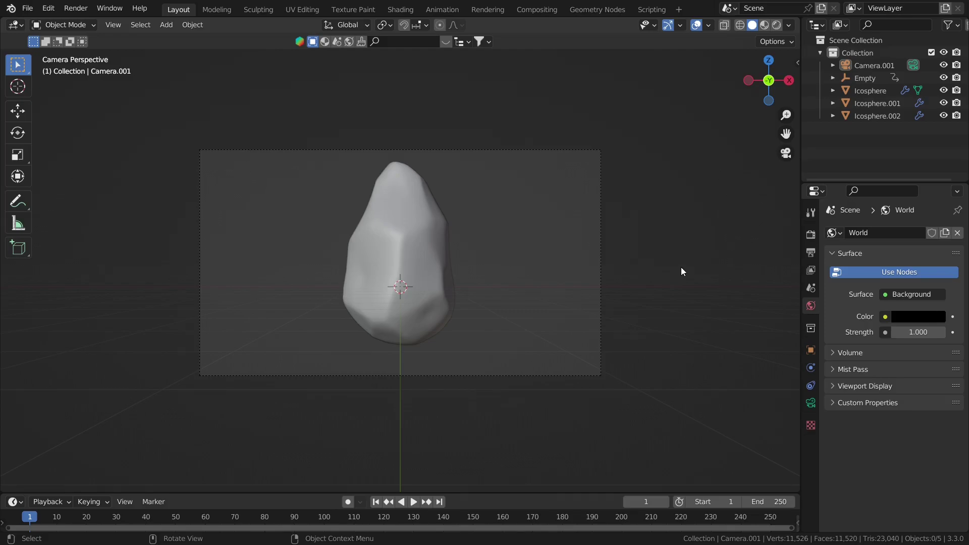
Turn on Transparent in the Film panel of Render Properties.
left_click(811, 234)
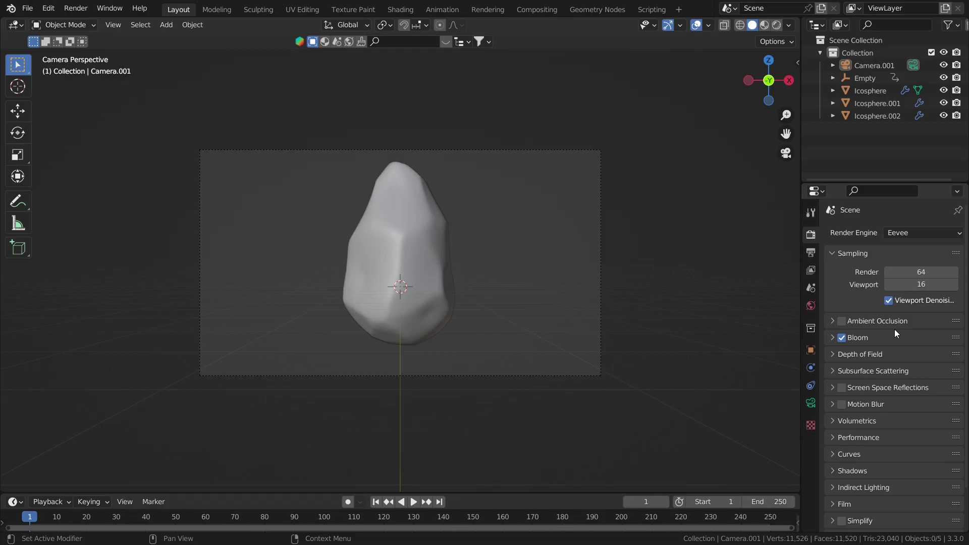
scroll(894, 329, "down", 3)
left_click(855, 459)
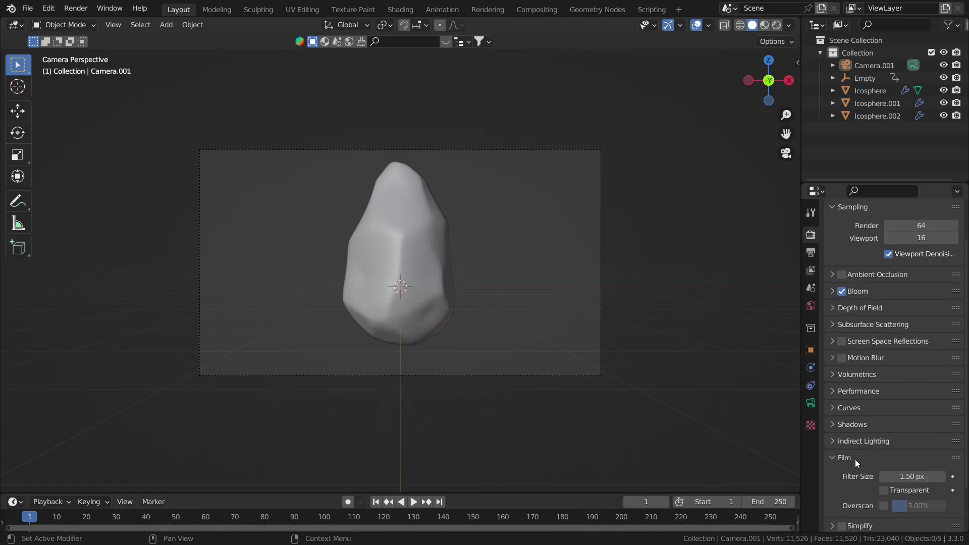
scroll(855, 460, "down", 2)
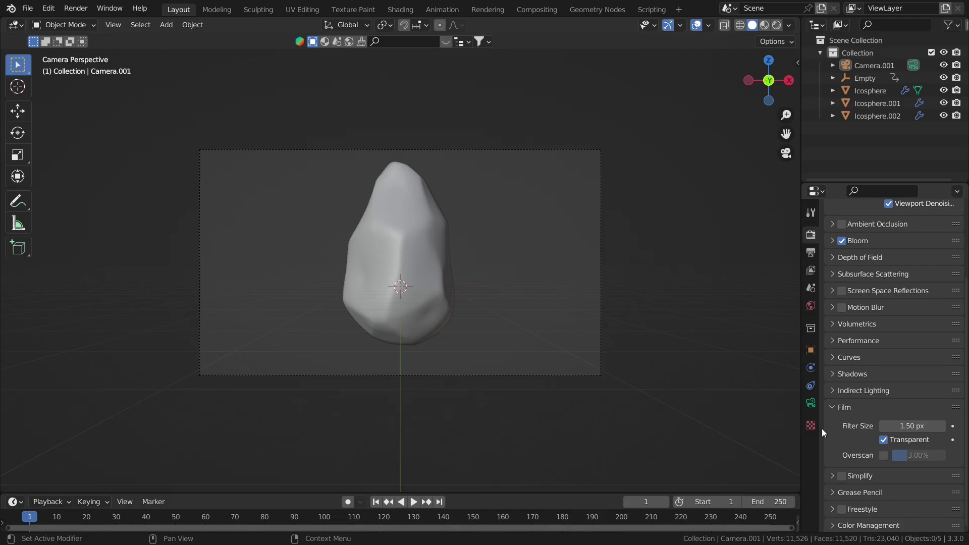
Check the View Layer passes, then review the PNG output file format without changing it.
left_click(816, 272)
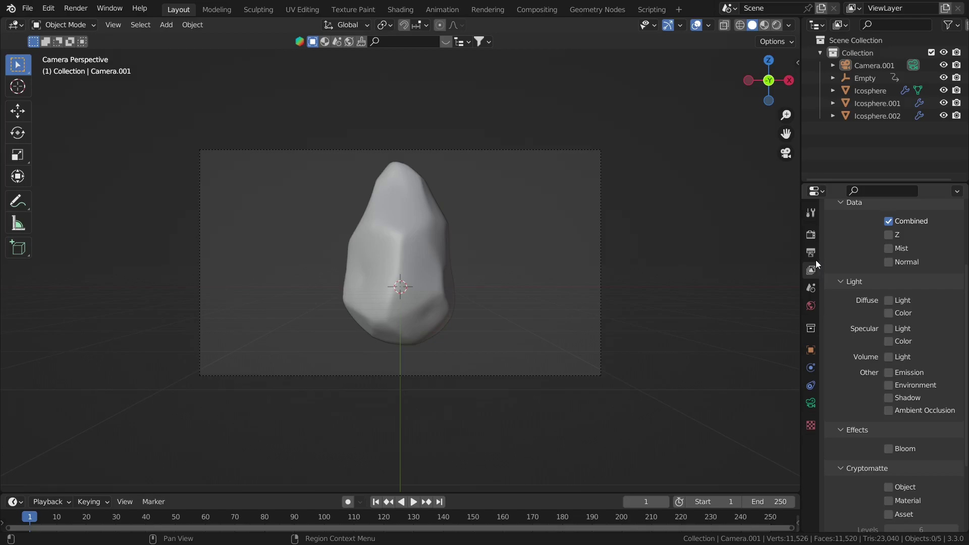
left_click(812, 252)
scroll(859, 299, "down", 2)
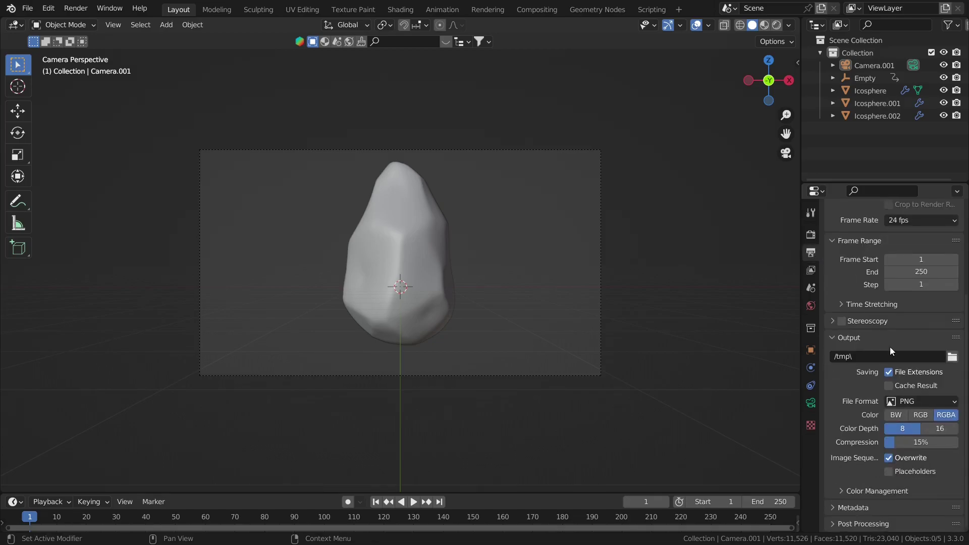
left_click(899, 401)
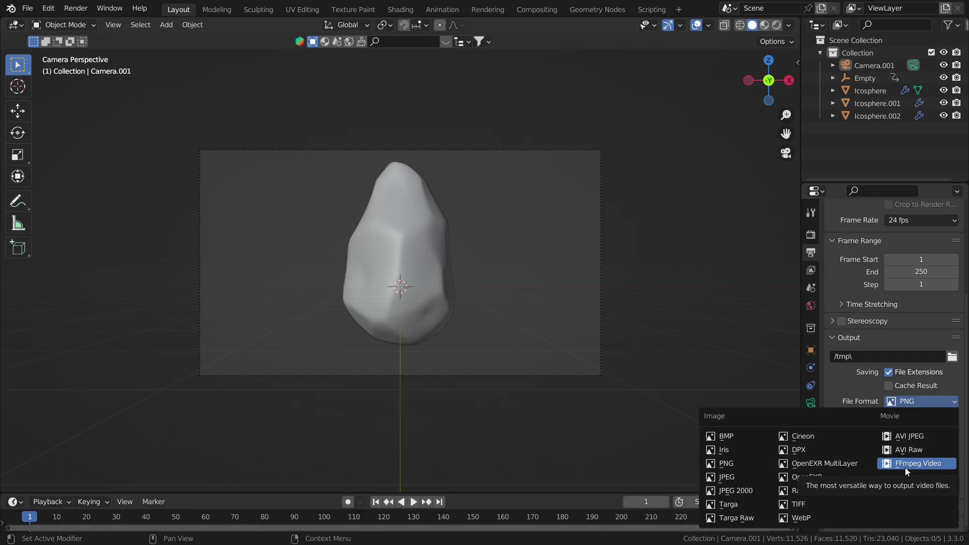
left_click(863, 393)
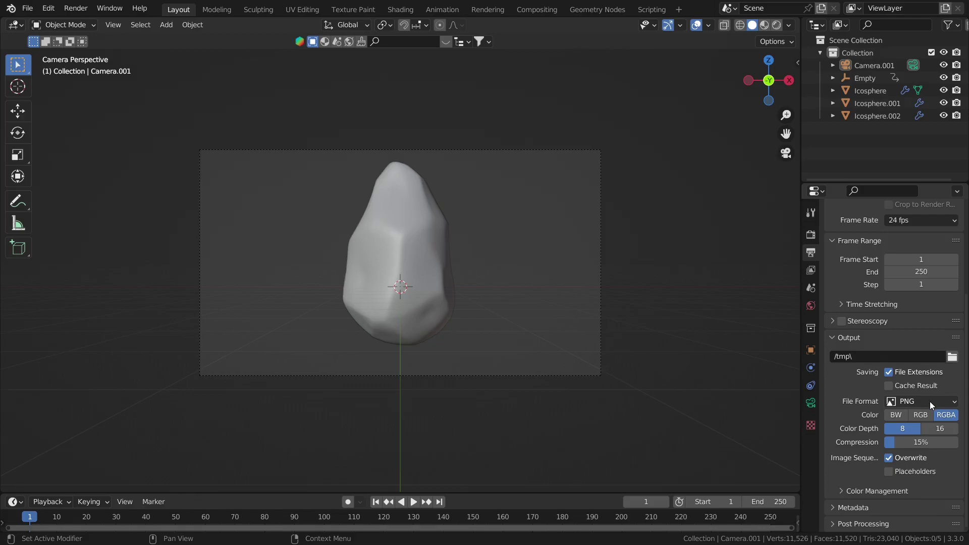
Change the output file format from PNG to FFmpeg Video.
left_click(930, 401)
left_click(905, 465)
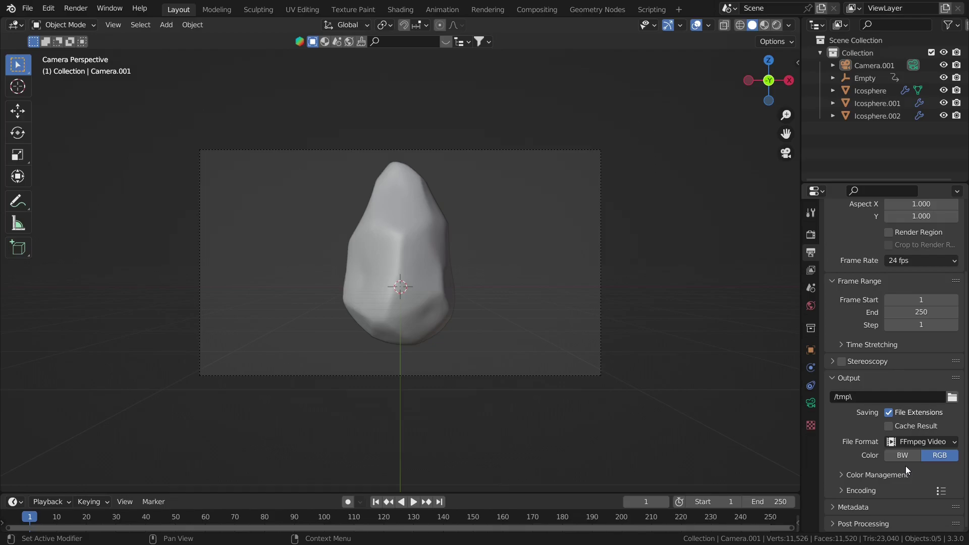
Change the encoding container from Matroska to QuickTime.
left_click(861, 491)
scroll(876, 491, "down", 4)
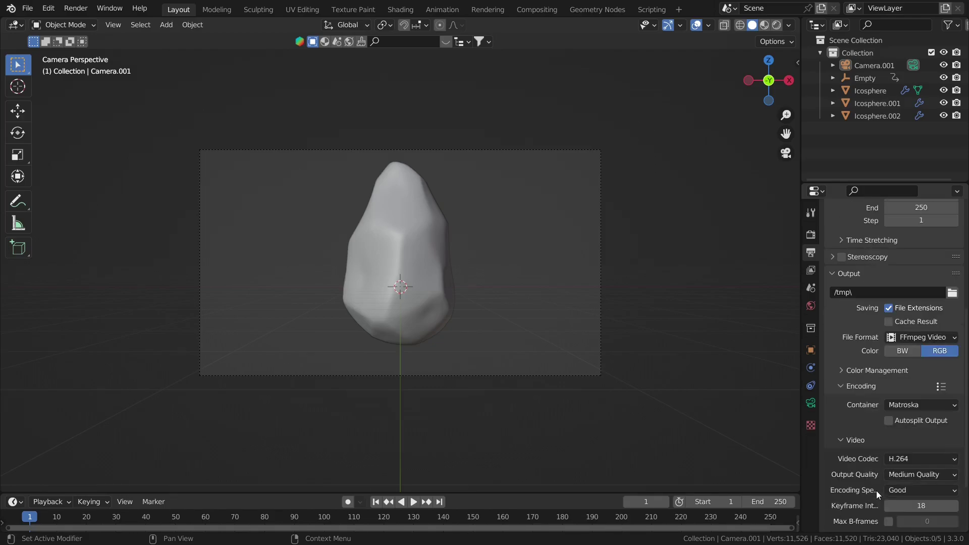
left_click(920, 408)
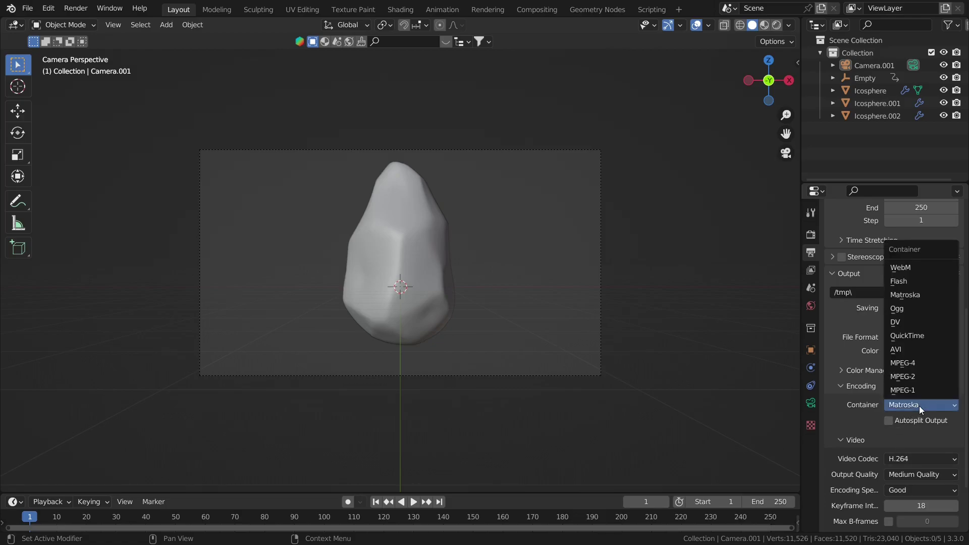
left_click(921, 337)
scroll(912, 435, "down", 1)
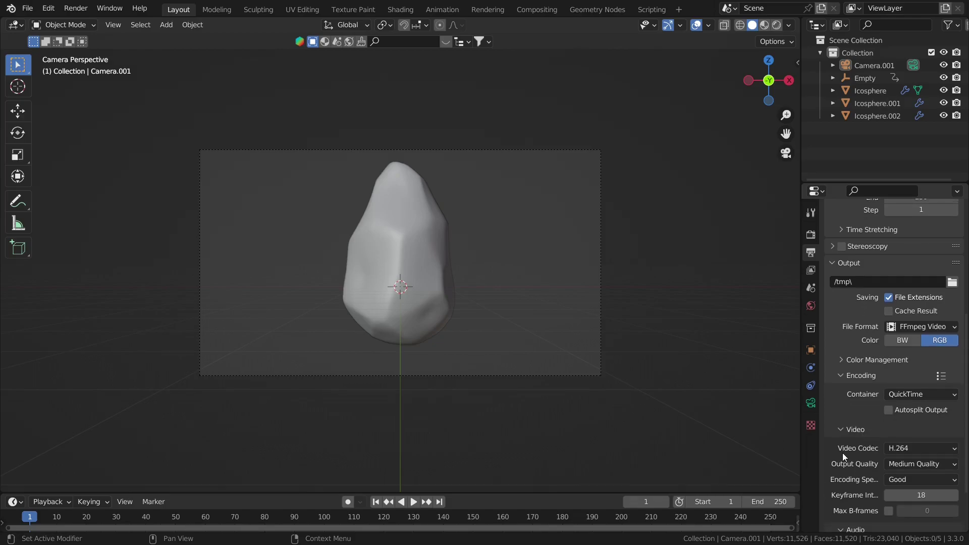
Set the video codec to QT rle / QT Animation with RGBA colour, and show the Render menu.
left_click(894, 451)
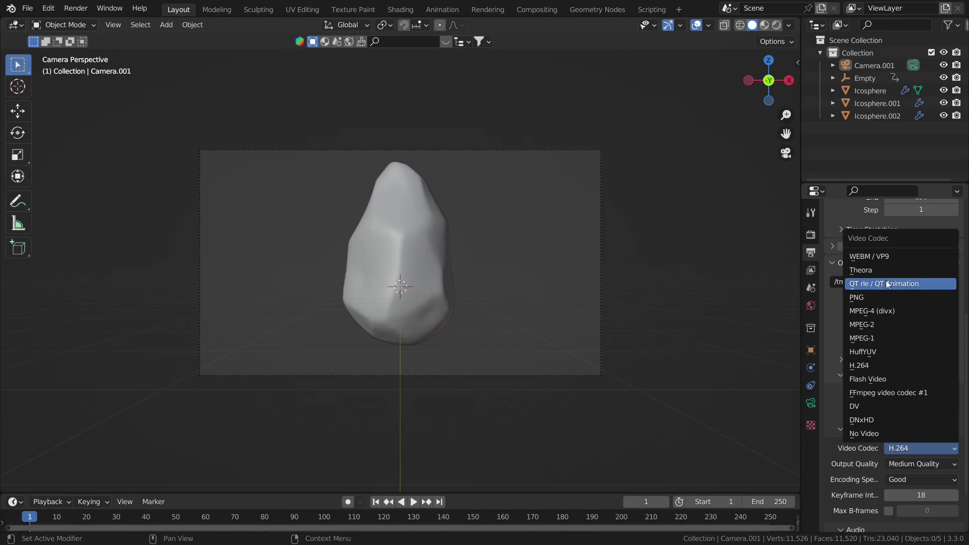
left_click(927, 281)
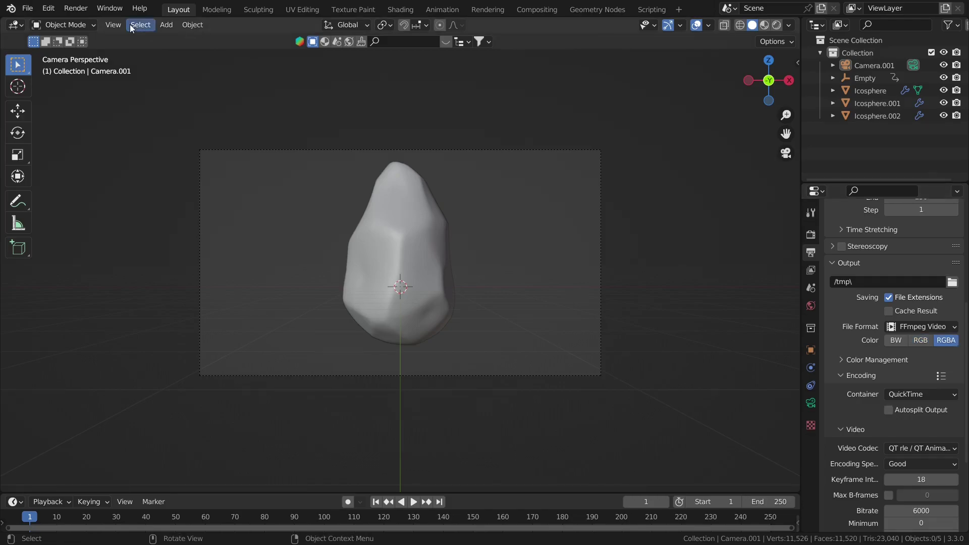
left_click(76, 8)
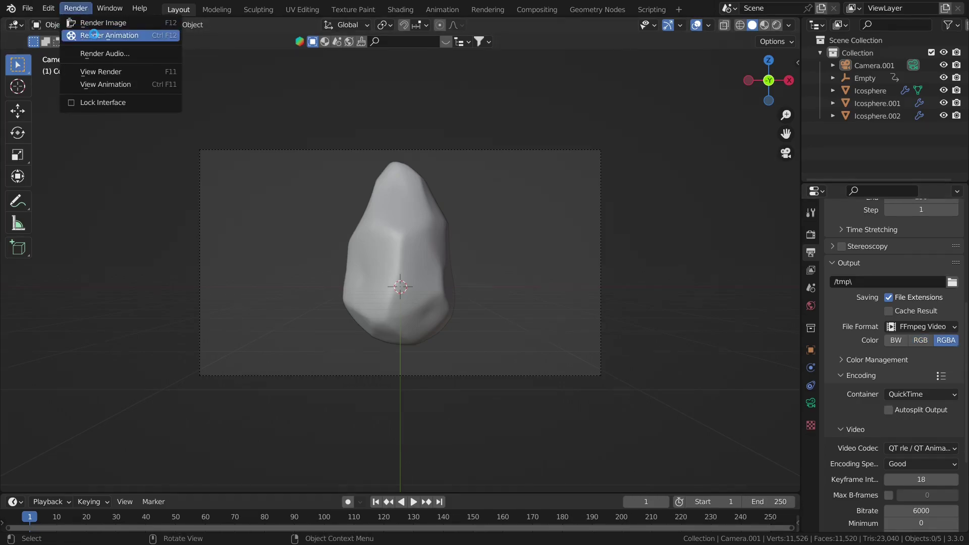